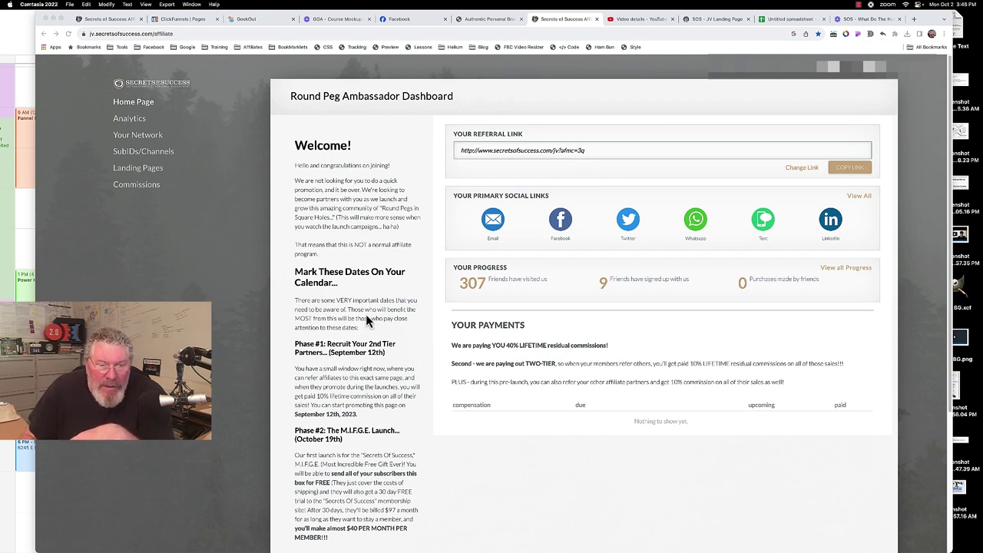
Scroll through the Secrets of Success JV landing page.
left_click(695, 19)
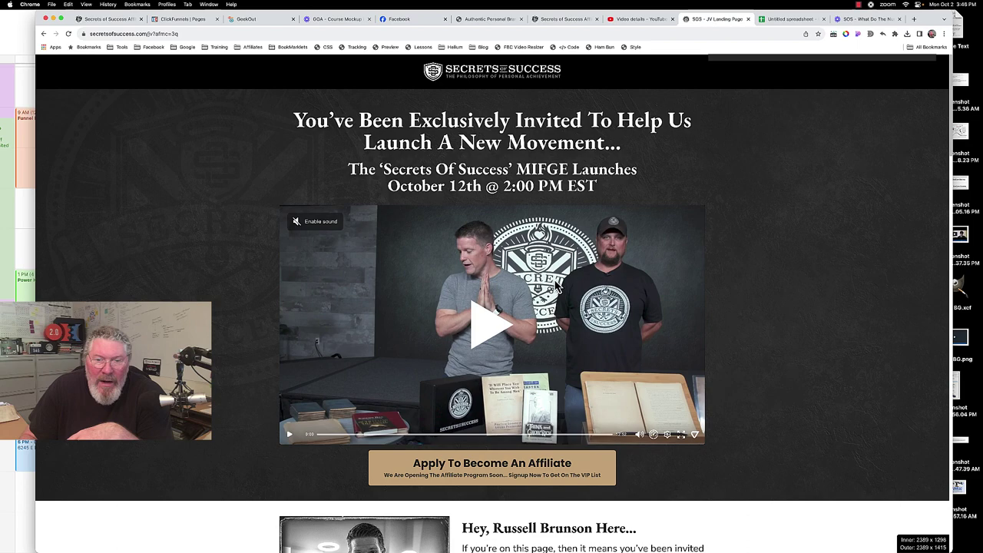
scroll(211, 317, "down", 10)
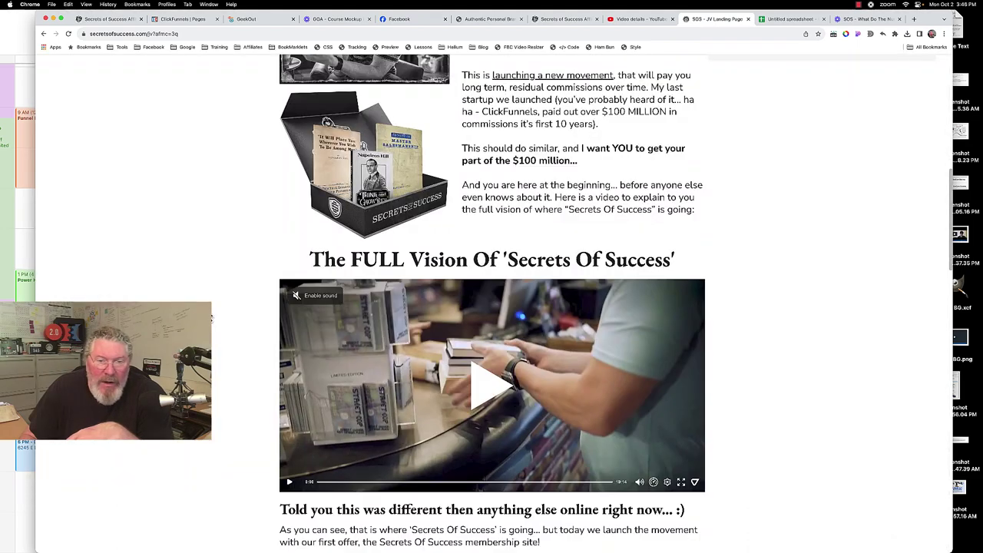
scroll(212, 317, "down", 5)
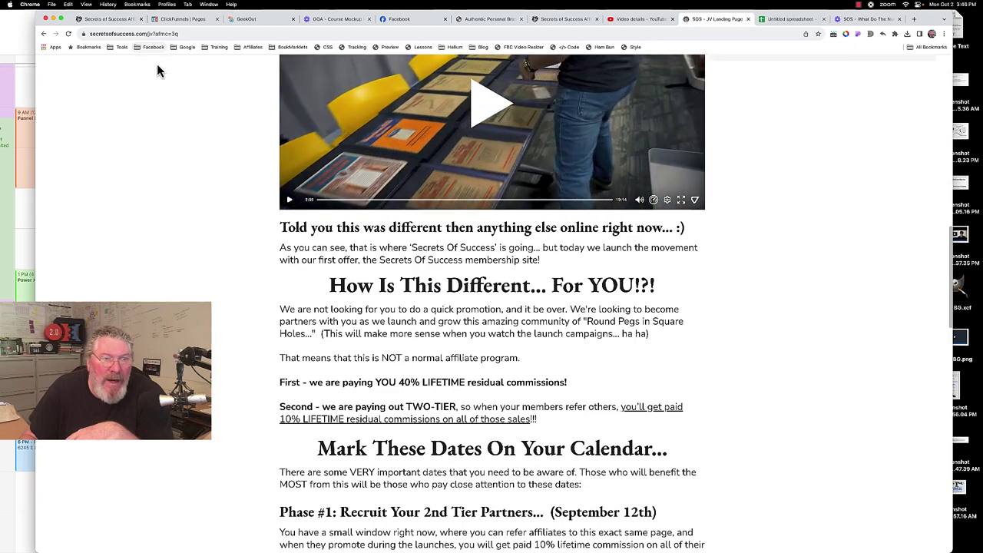
scroll(253, 368, "up", 2)
scroll(252, 372, "up", 10)
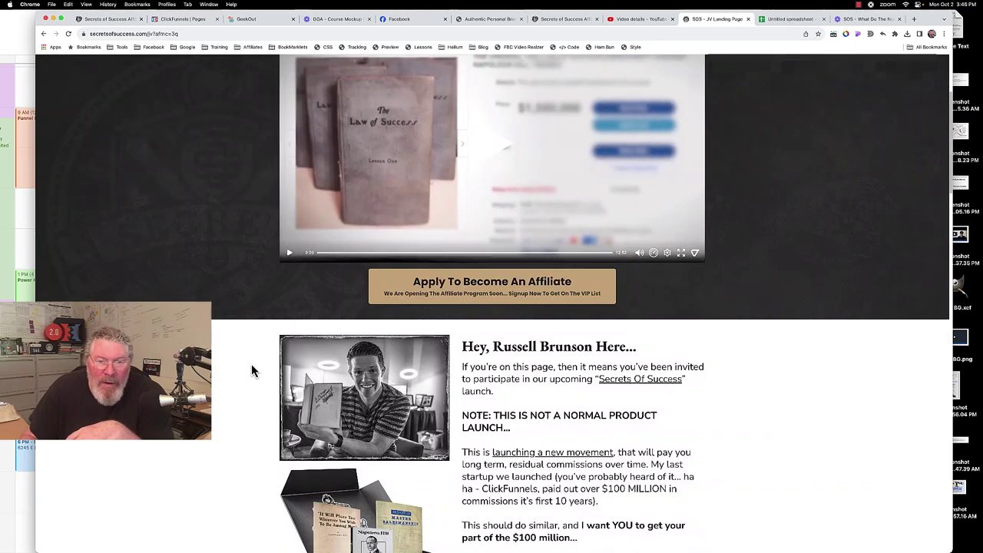
scroll(253, 371, "up", 3)
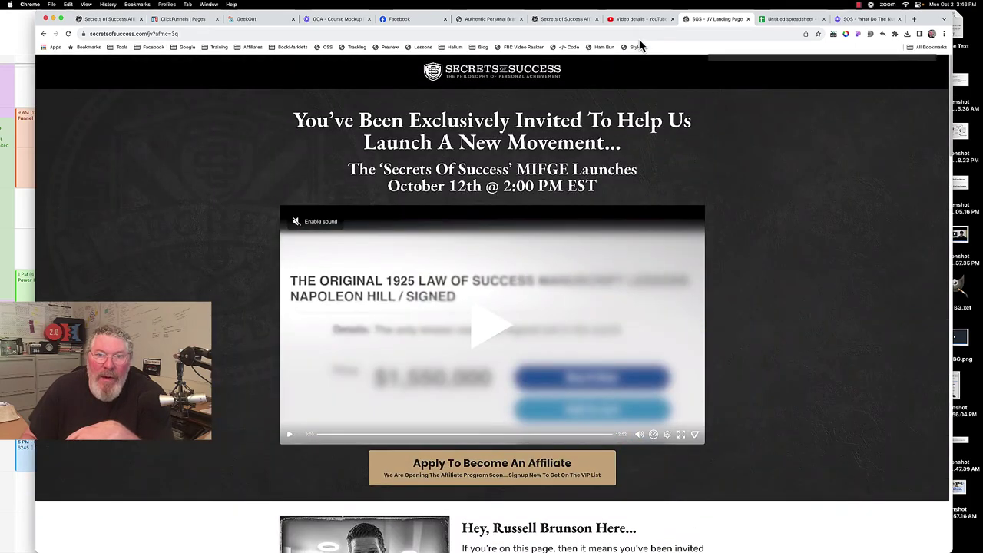
Highlight the dashboard's 40% lifetime, two-tier, pre-launch and 10% commission terms, then go to Analytics.
left_click(572, 23)
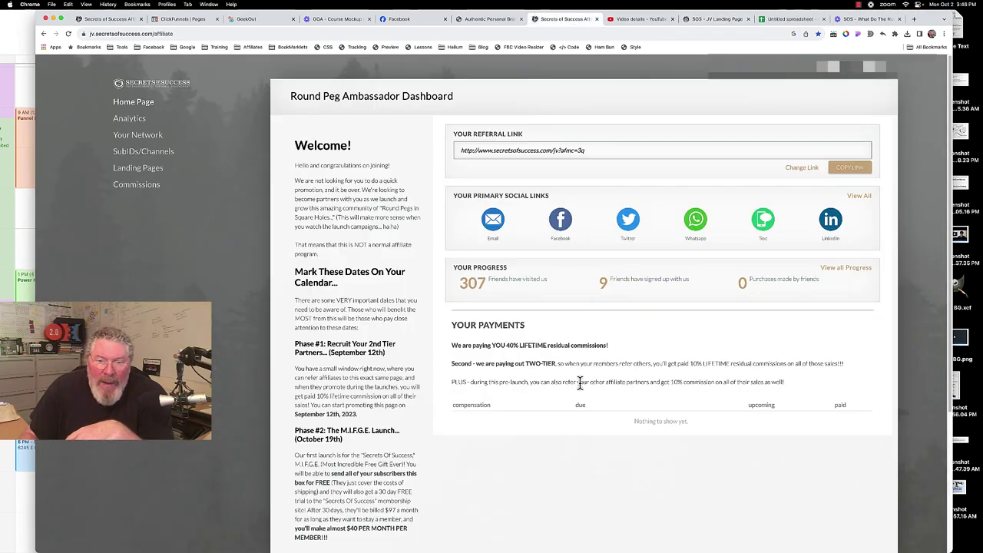
left_click_drag(451, 345, 623, 349)
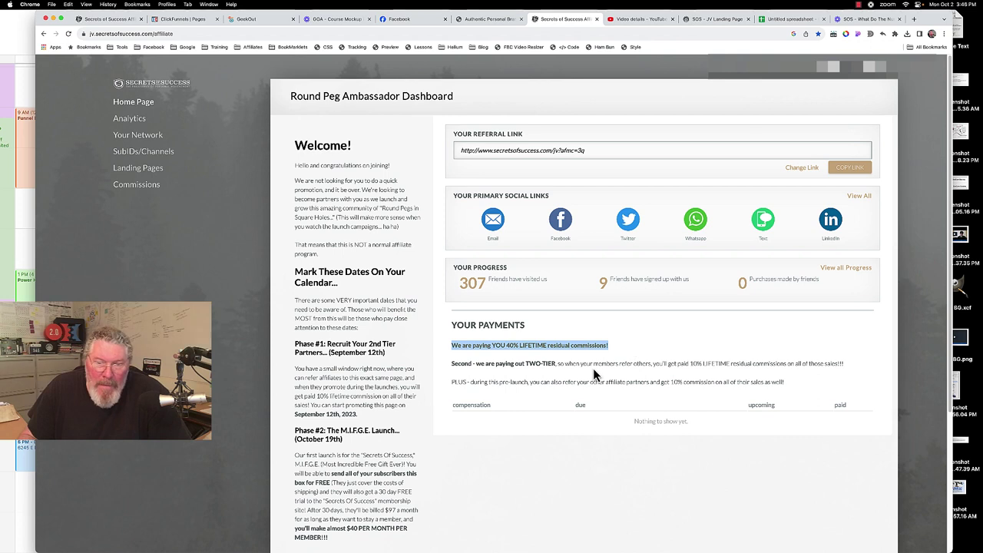
left_click_drag(476, 363, 554, 363)
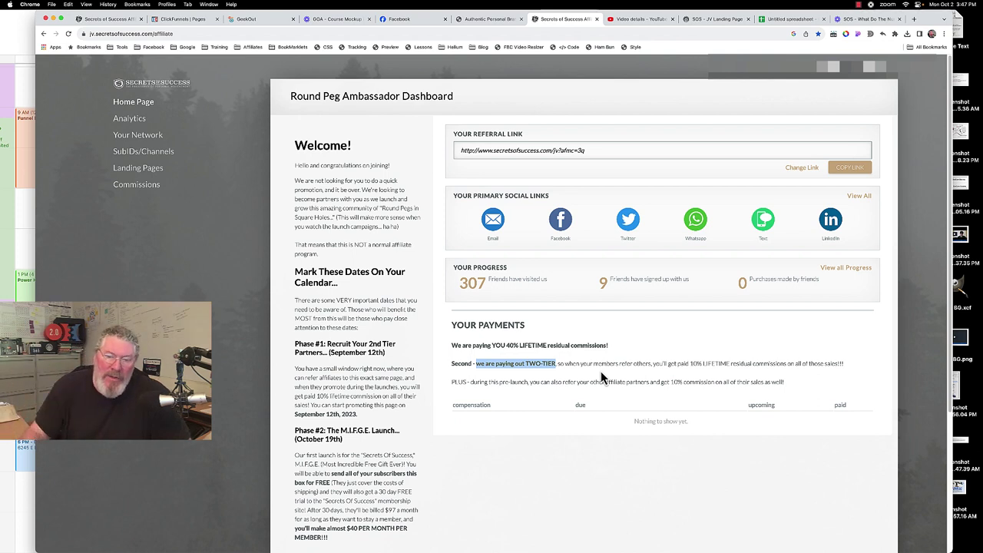
left_click_drag(470, 382, 531, 382)
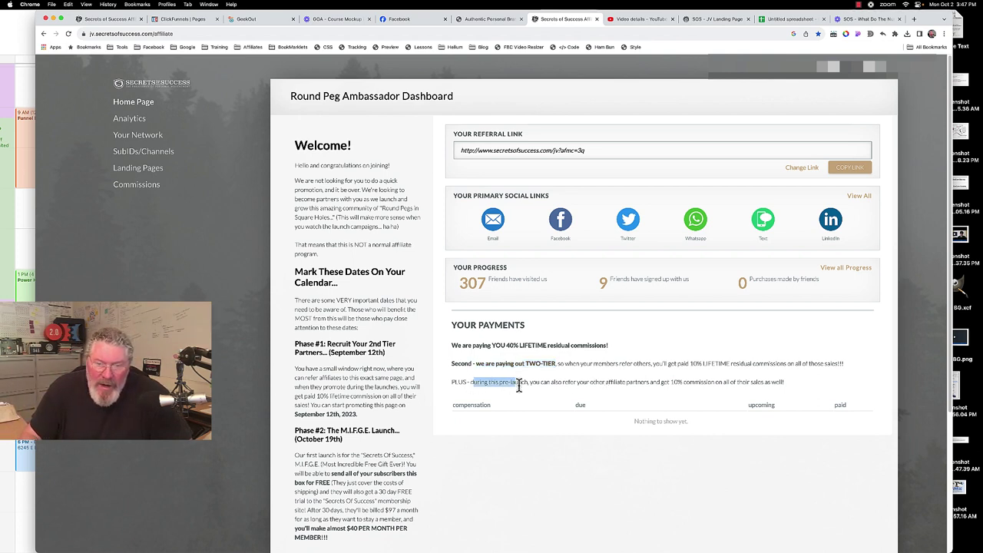
left_click(541, 399)
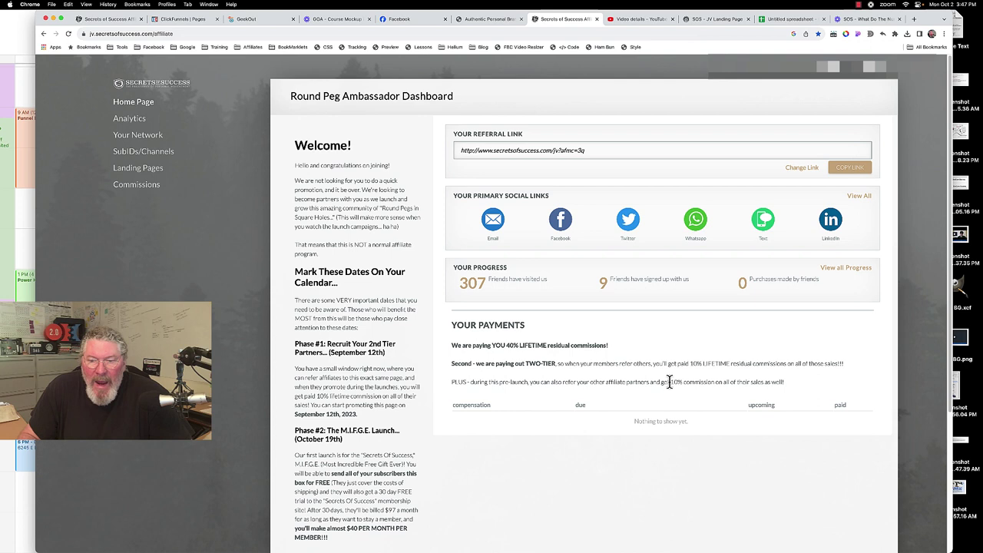
left_click_drag(670, 381, 715, 382)
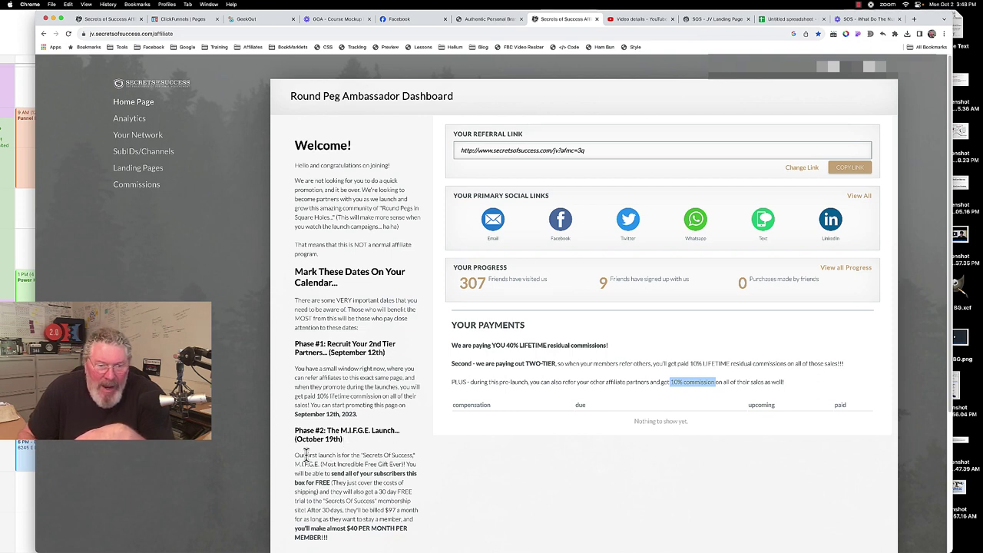
left_click_drag(306, 454, 392, 455)
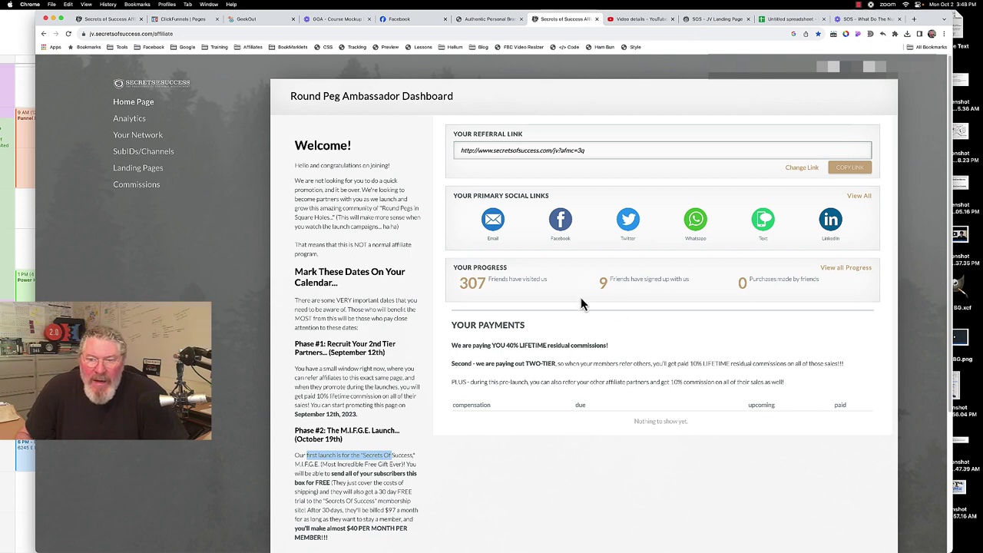
left_click(834, 270)
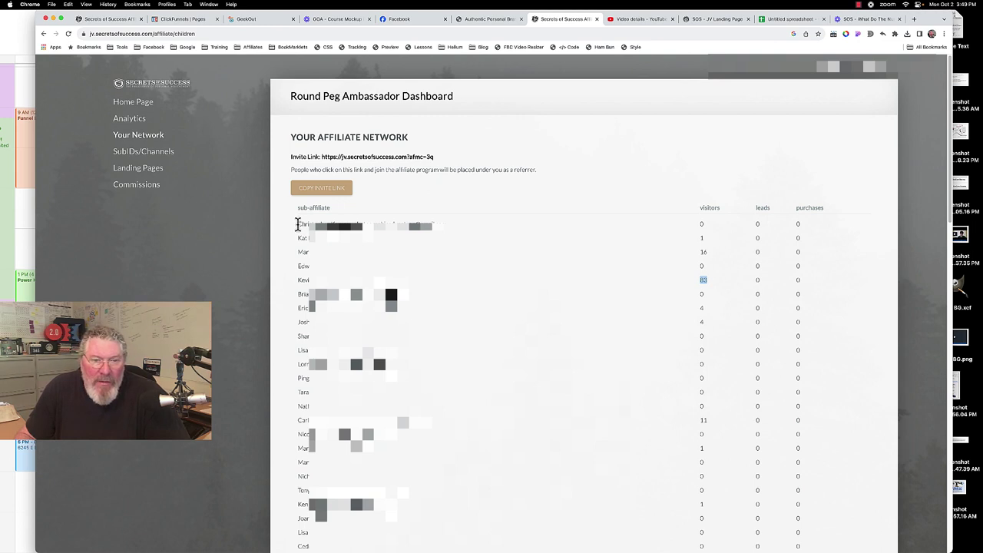
Copy the sub-affiliate rows from the network list and switch to the untitled spreadsheet.
mouse_move(298, 224)
left_mouse_down()
mouse_move(857, 272)
mouse_move(806, 480)
left_mouse_up()
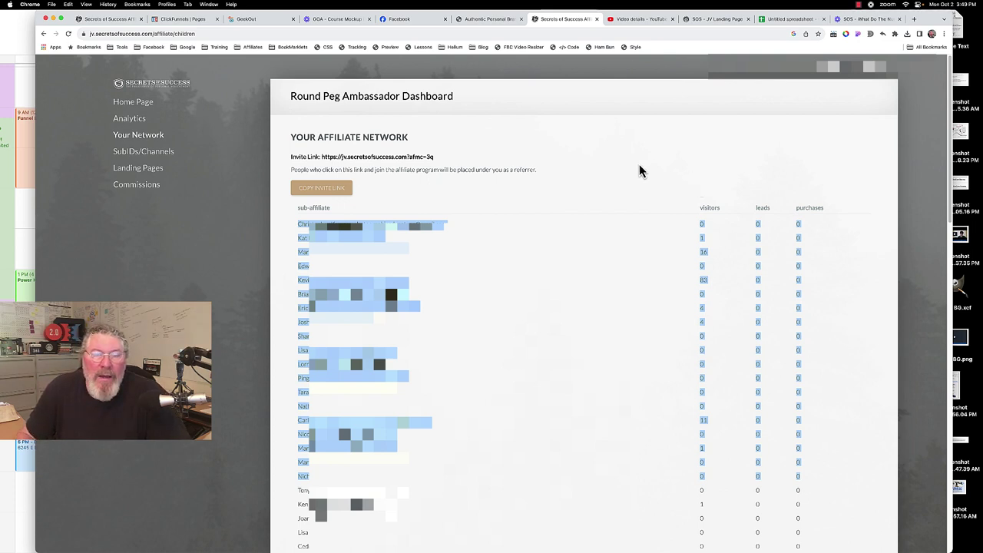
left_click(787, 20)
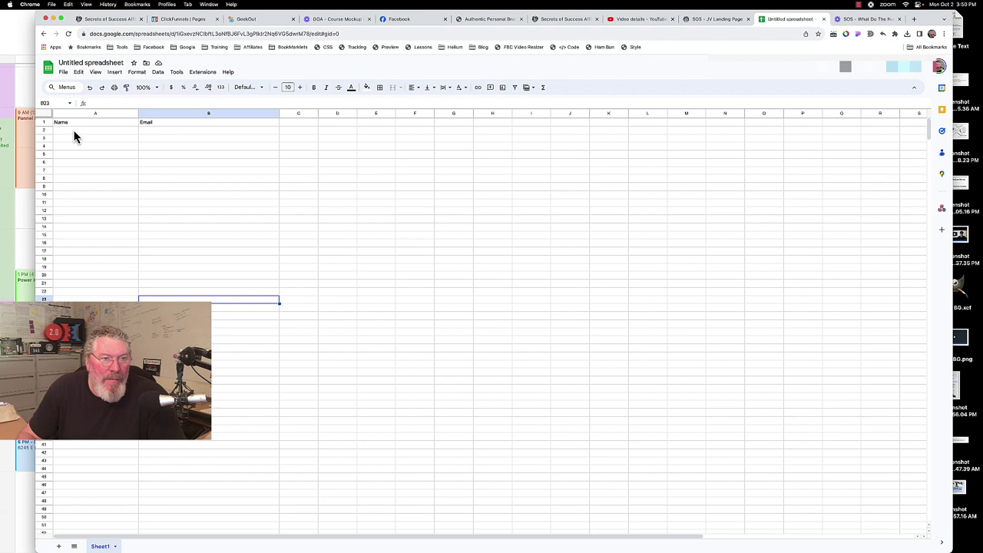
Paste the sub-affiliate rows starting at cell A2 and widen column A.
left_click(74, 131)
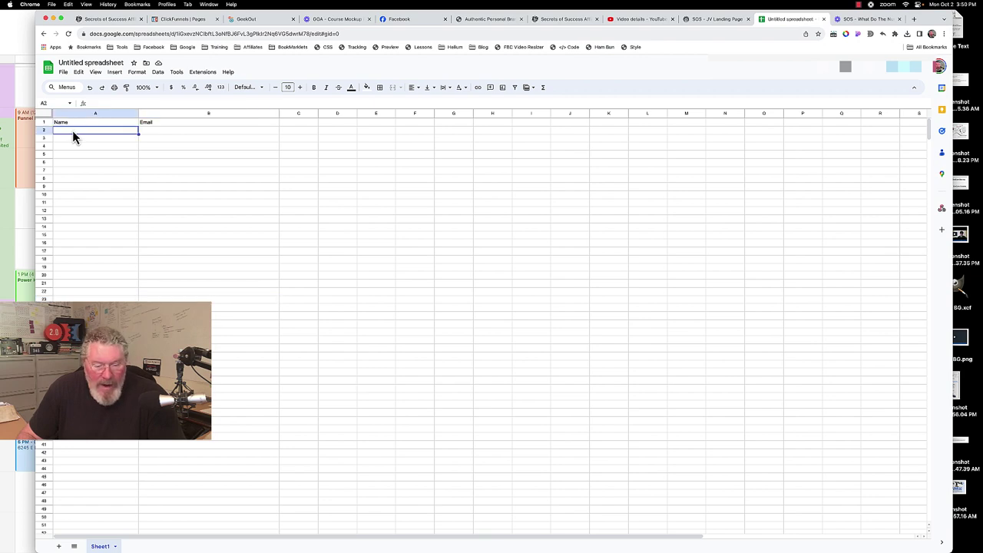
key("super+v")
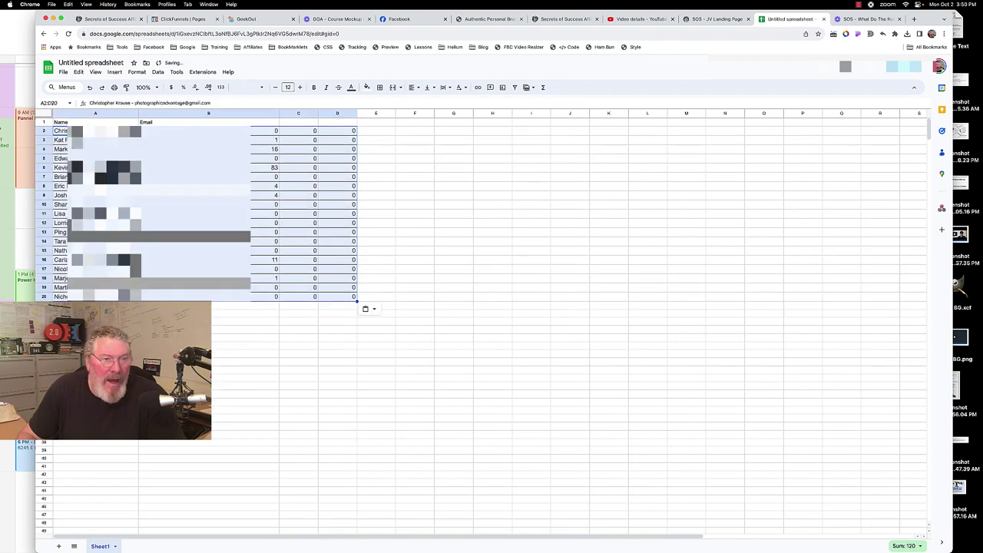
left_click_drag(138, 115, 233, 115)
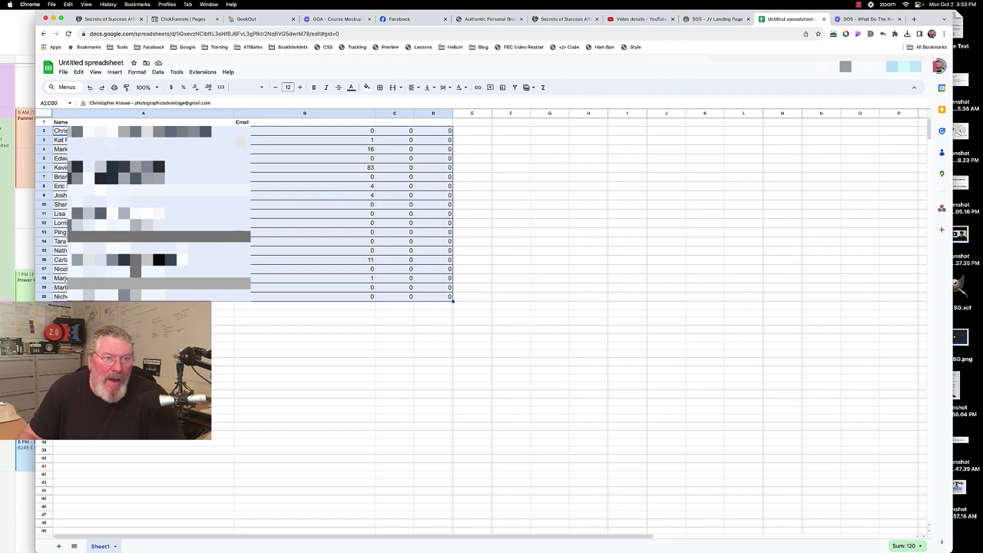
Split column A at a custom comma separator and enter the Email header in B1.
left_click(143, 115)
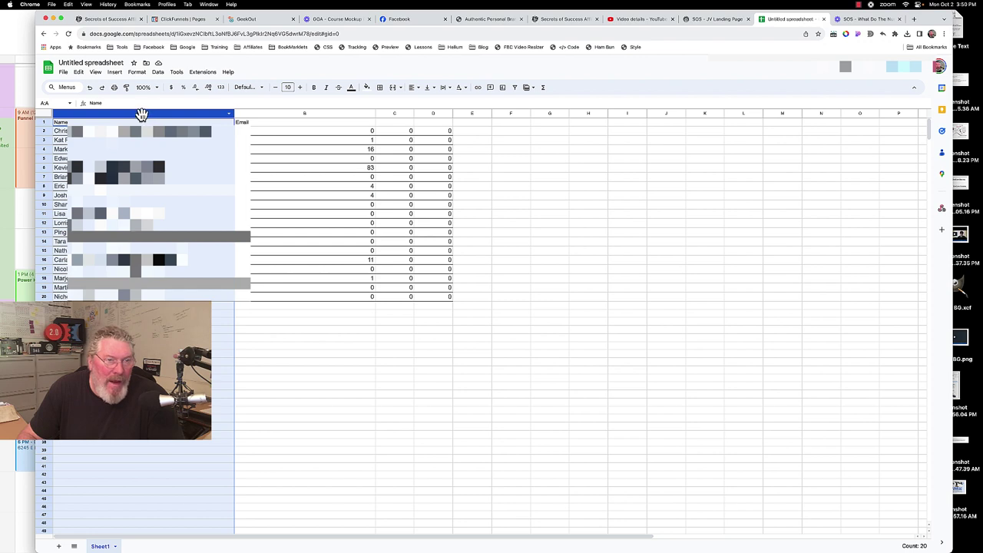
left_click(157, 72)
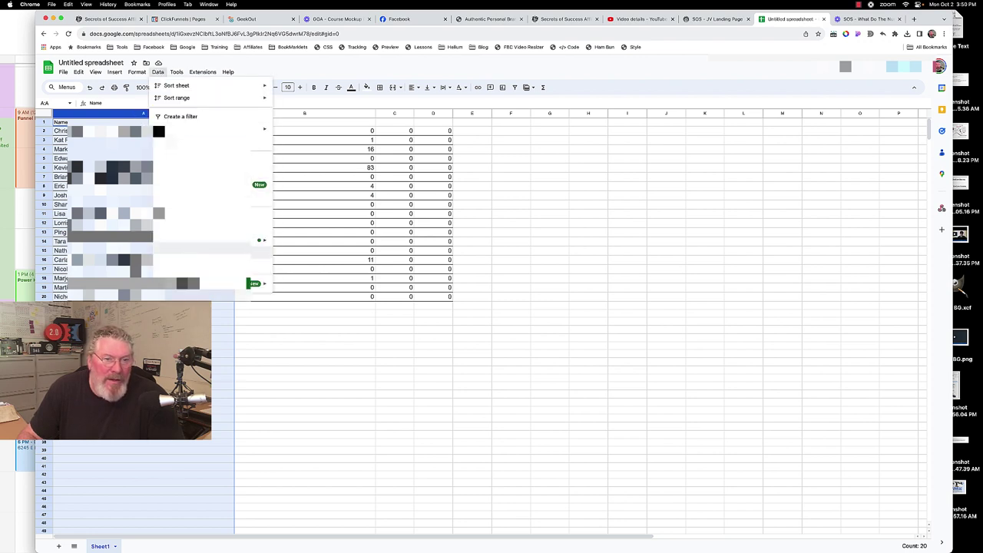
left_click(192, 249)
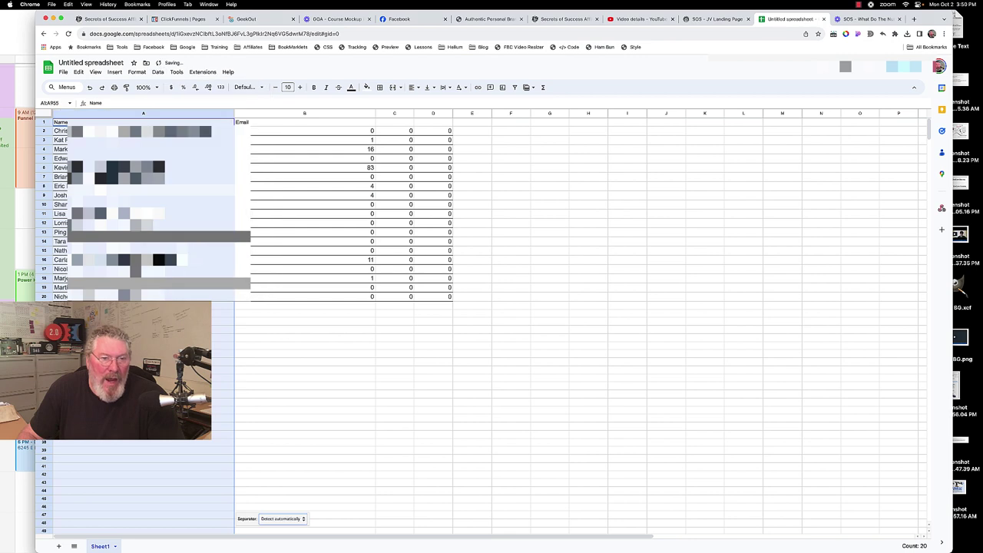
left_click(284, 521)
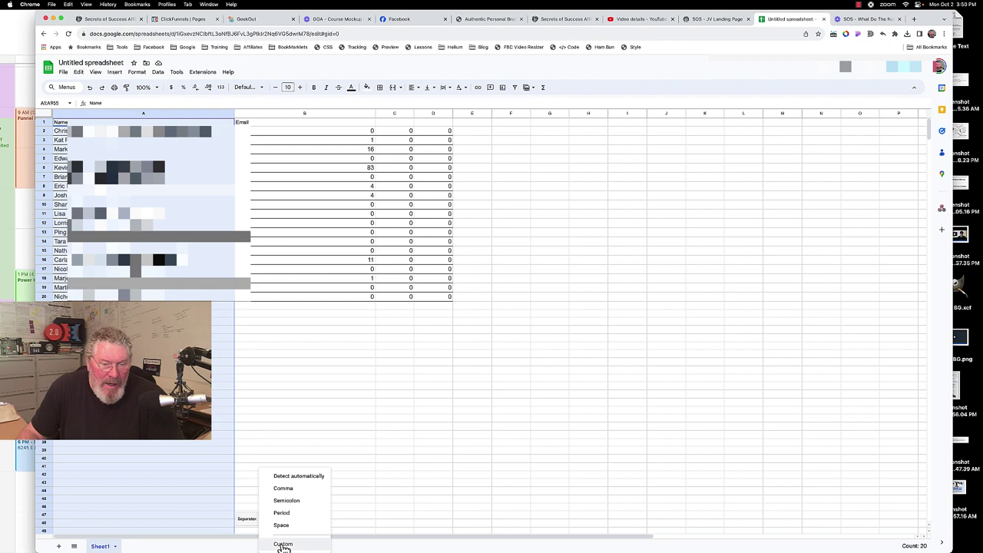
left_click(283, 545)
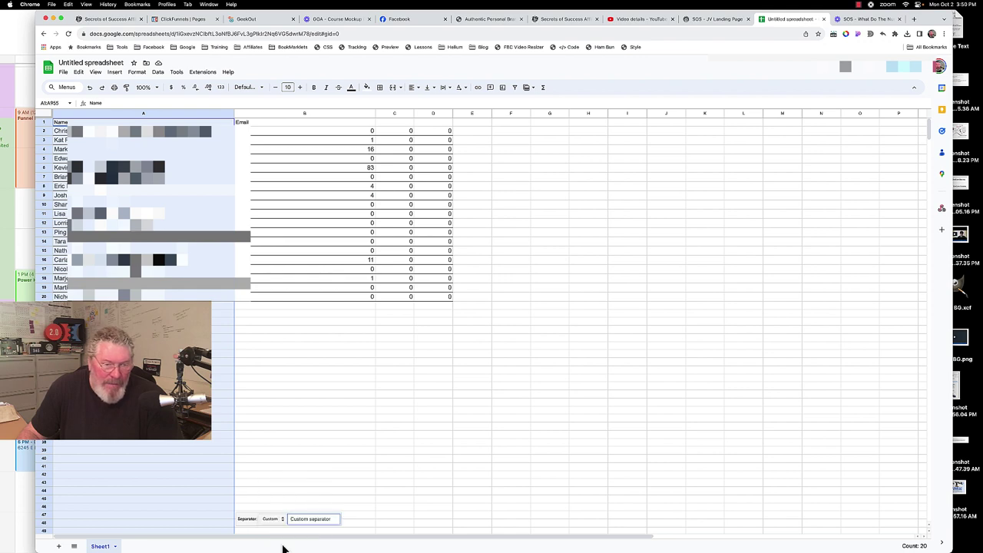
type(",")
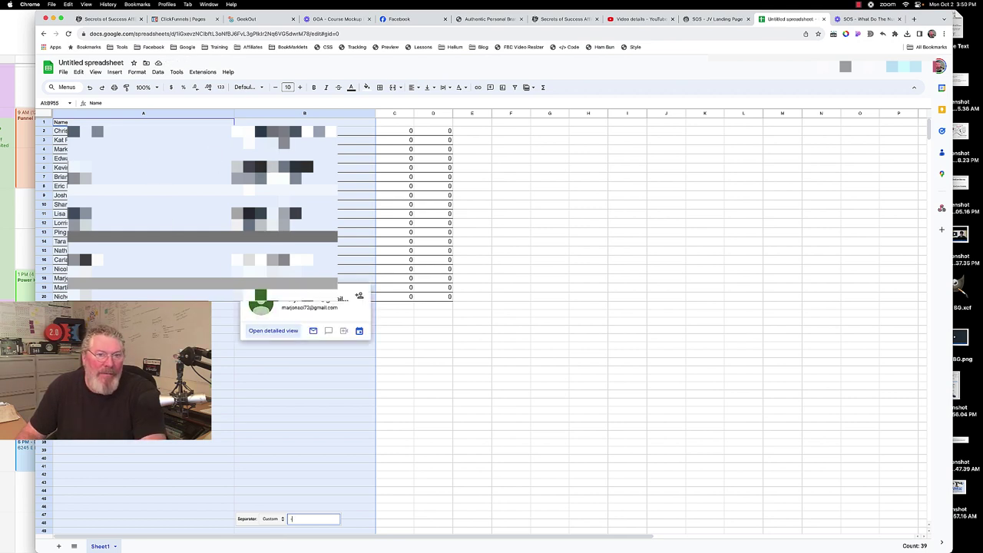
left_click(303, 123)
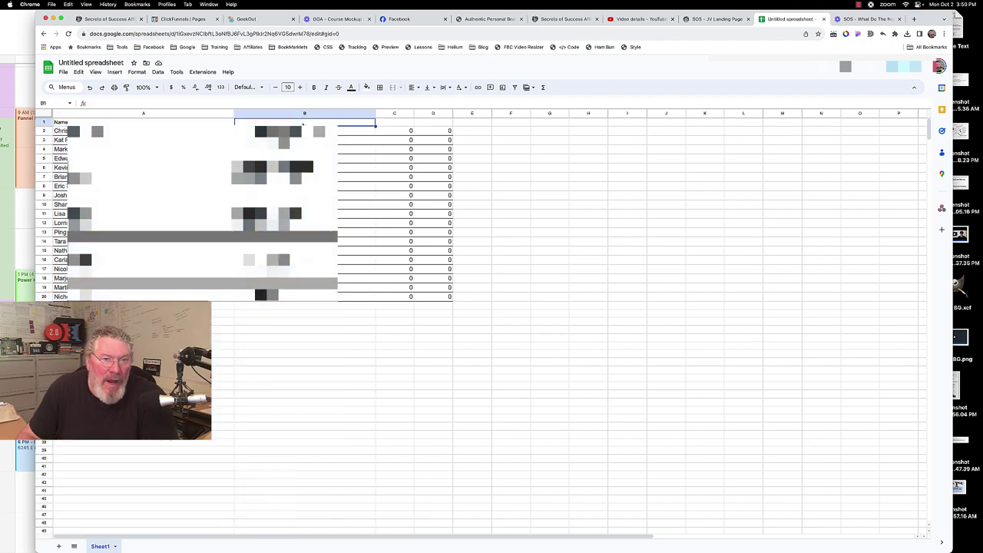
type("Email")
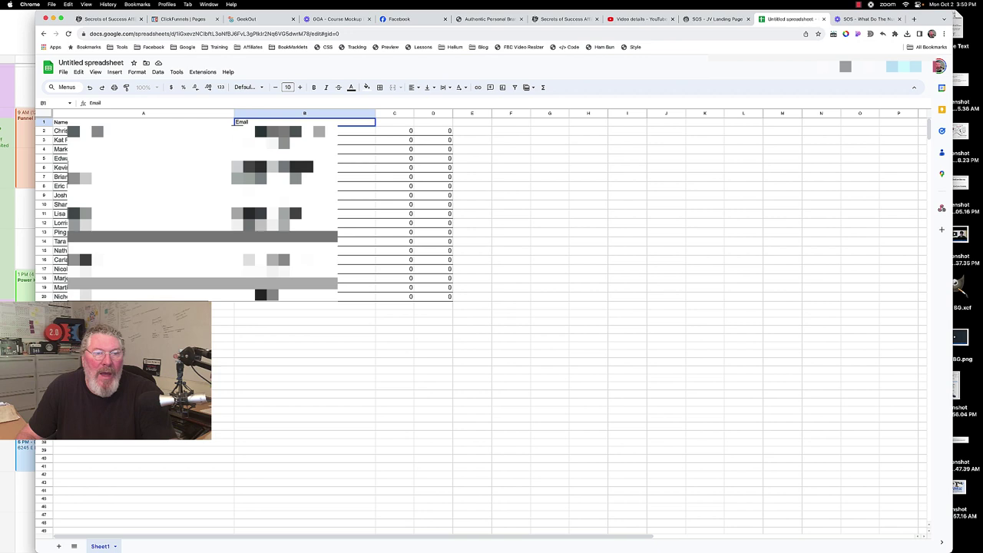
Delete the zero-count columns C and D, leaving only Name and Email.
left_click(512, 156)
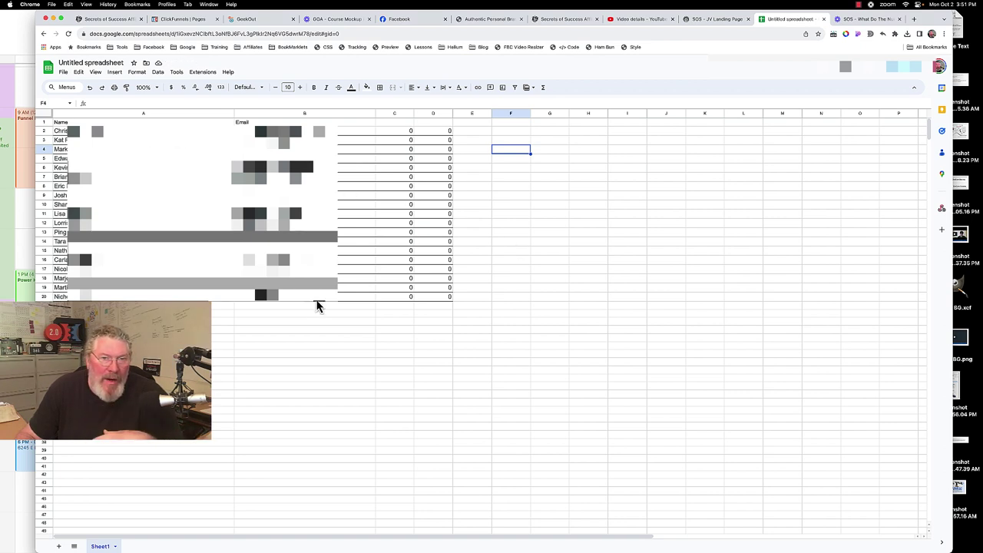
left_click(394, 116)
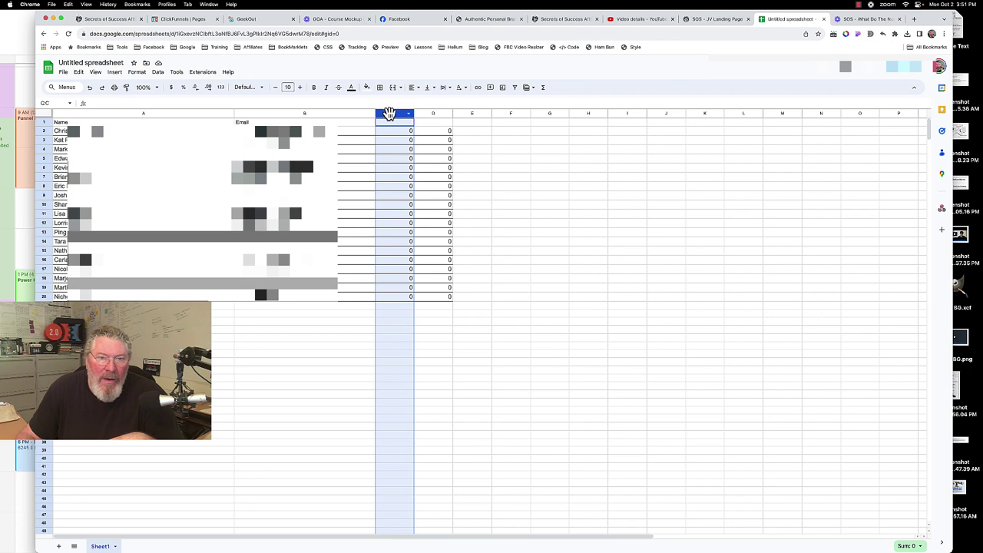
left_click(503, 150)
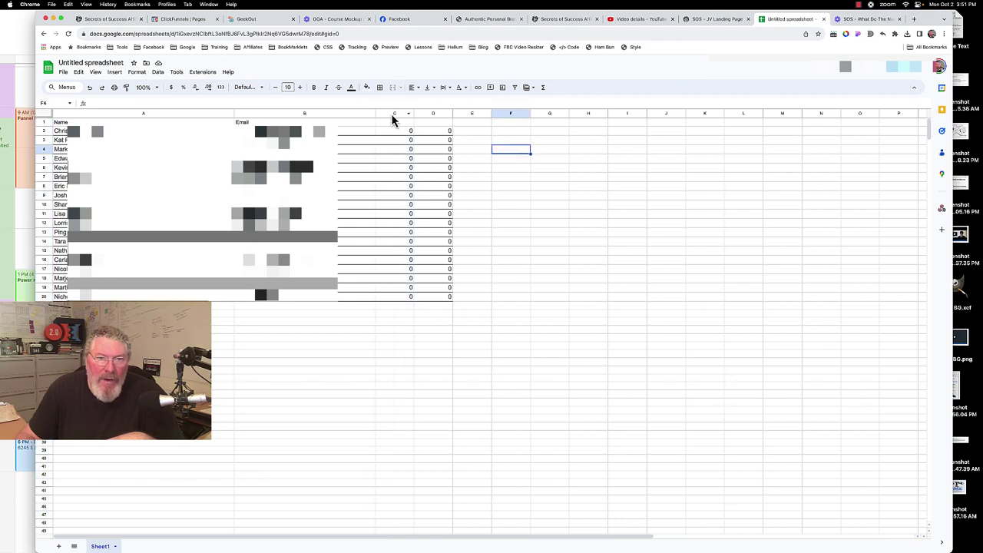
left_click(396, 115)
left_click_drag(405, 119, 436, 115)
right_click(436, 116)
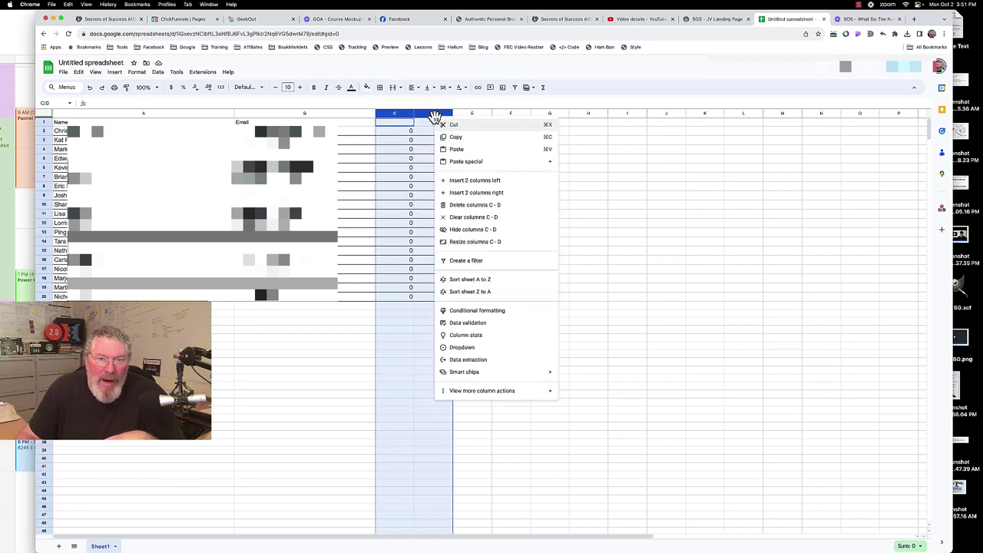
left_click(464, 204)
left_click(522, 205)
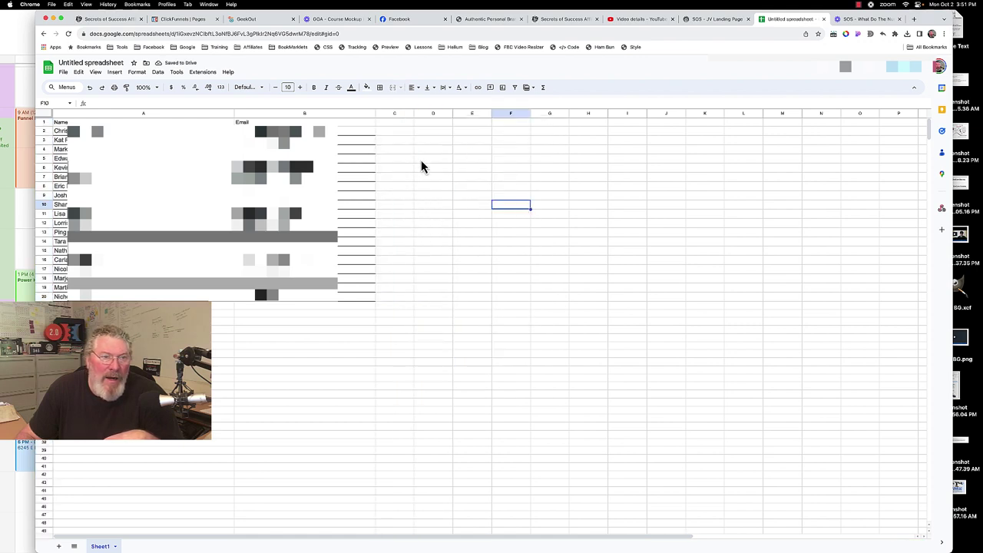
Open the File menu for the CSV download, then dismiss it with Escape.
left_click(64, 73)
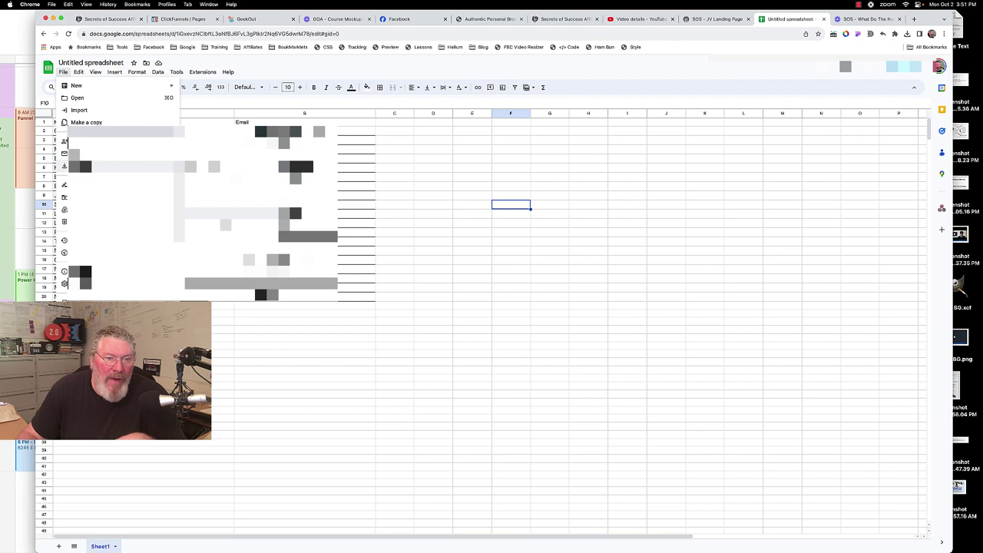
key("Escape")
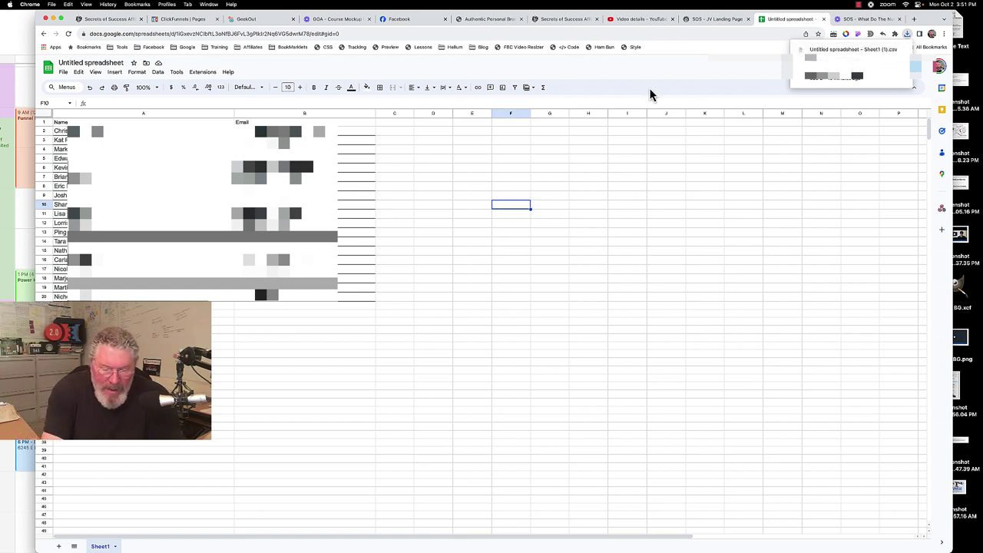
mouse_move(850, 63)
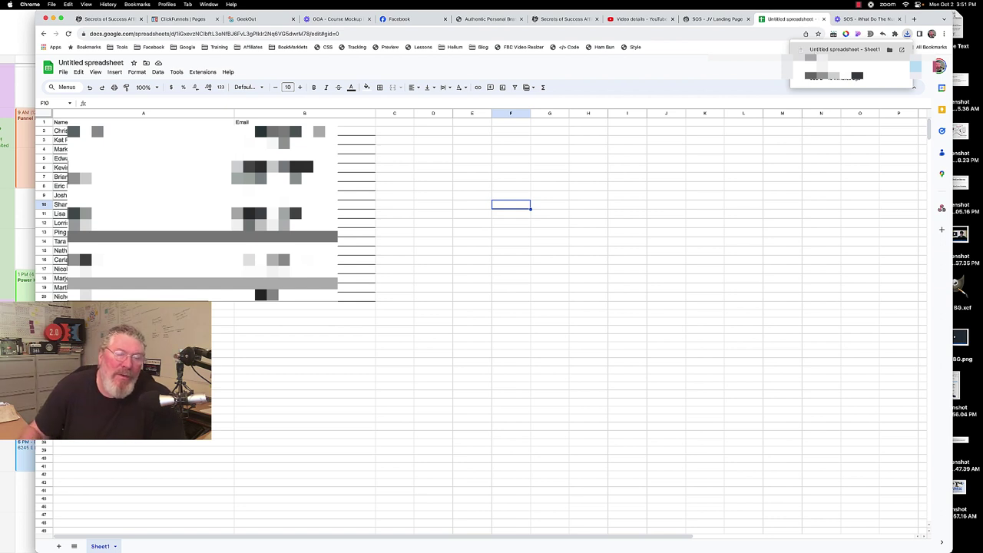
Rename the spreadsheet from Untitled spreadsheet to 'SOS asdkjlaskjf'.
left_click(108, 66)
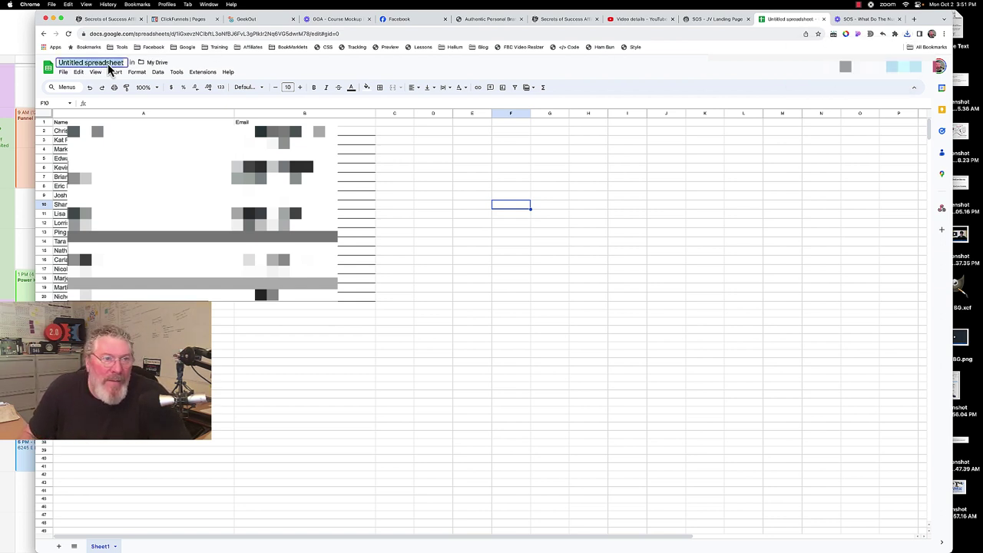
type("SOS")
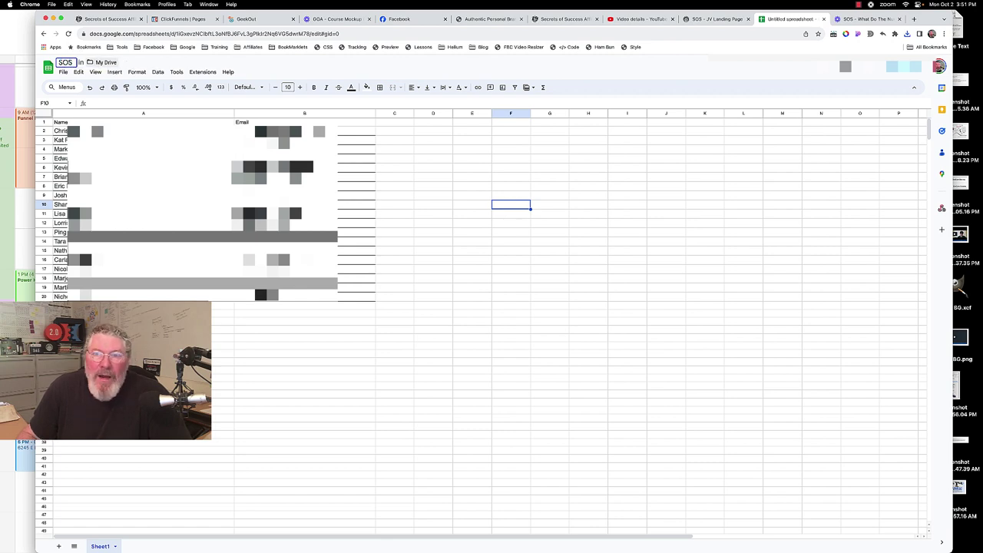
type(" asdkjlaskjf")
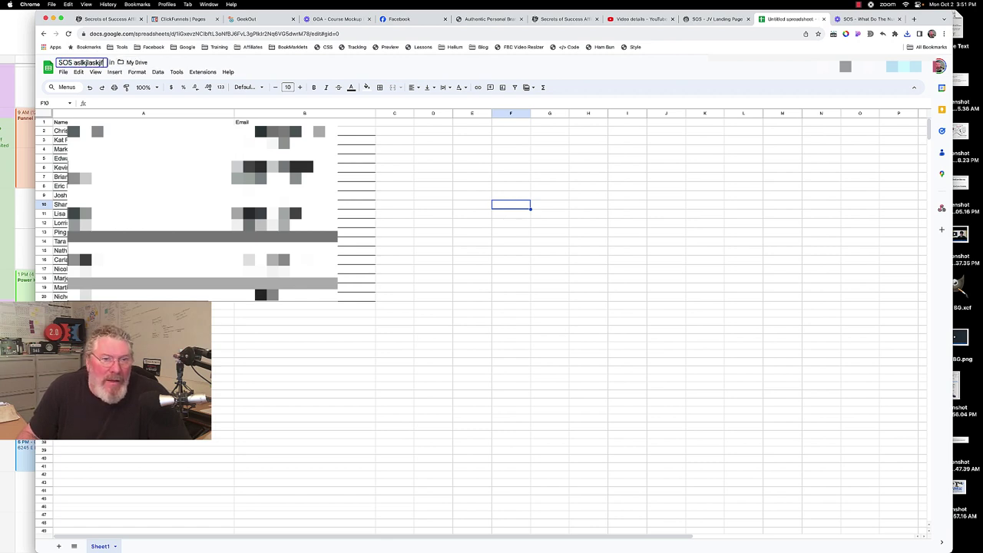